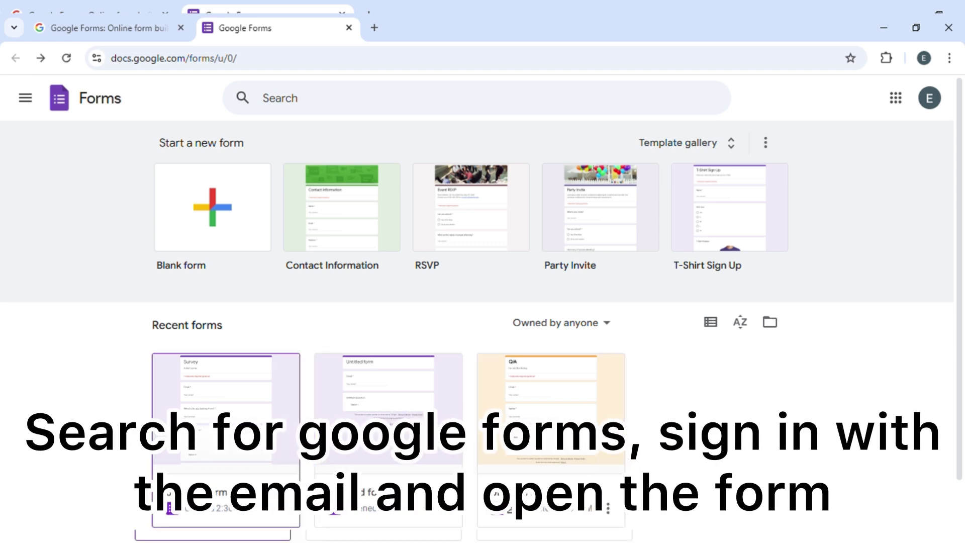
Reload the Forms home page and open the Survey form from Recent forms.
key(F5)
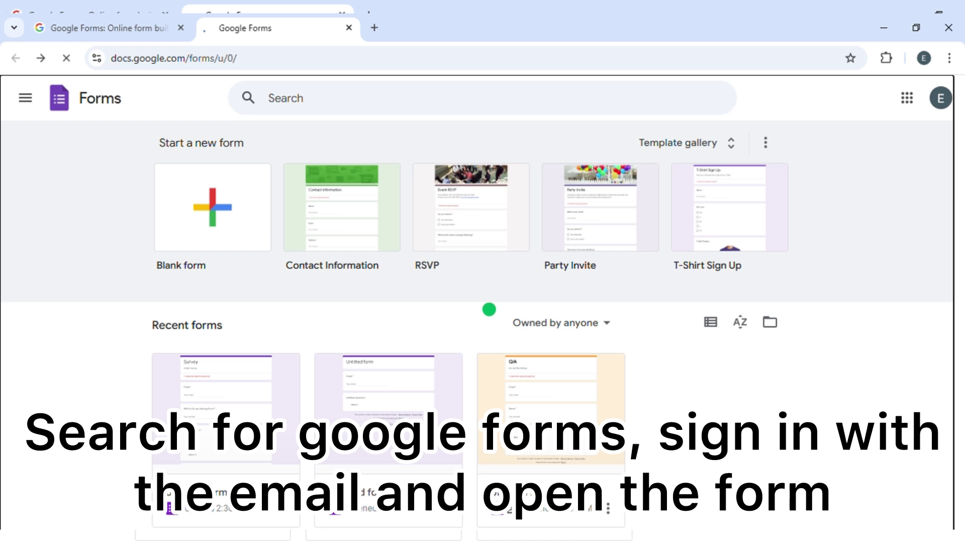
click(219, 436)
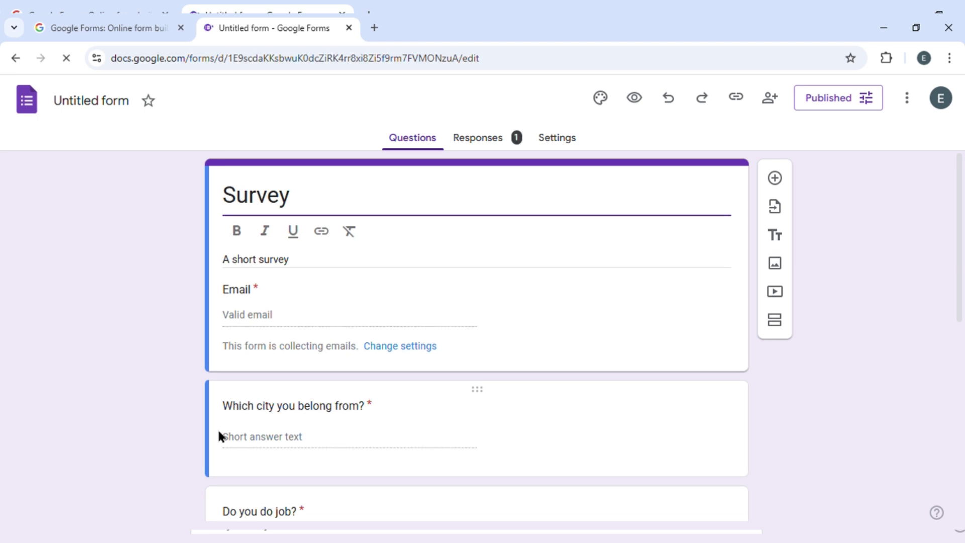
Show the Survey's collected responses and reveal the More options menu for them.
click(507, 138)
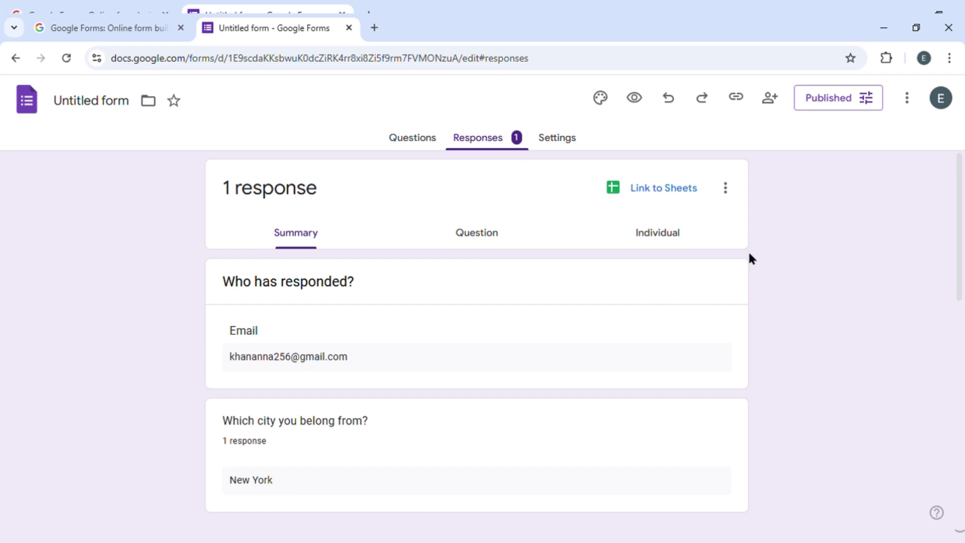
click(733, 194)
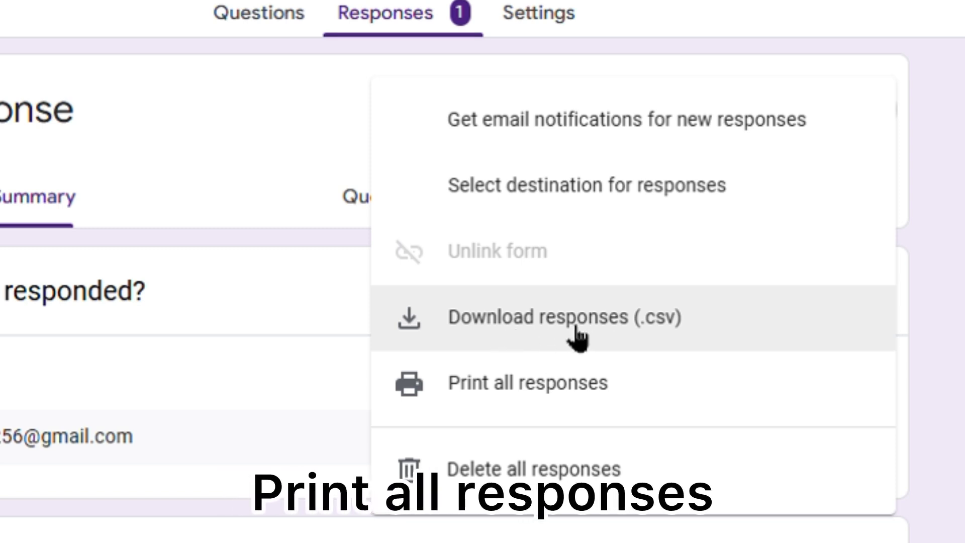
Print all responses to Microsoft Print to PDF, keeping pages All, portrait and colour.
click(592, 392)
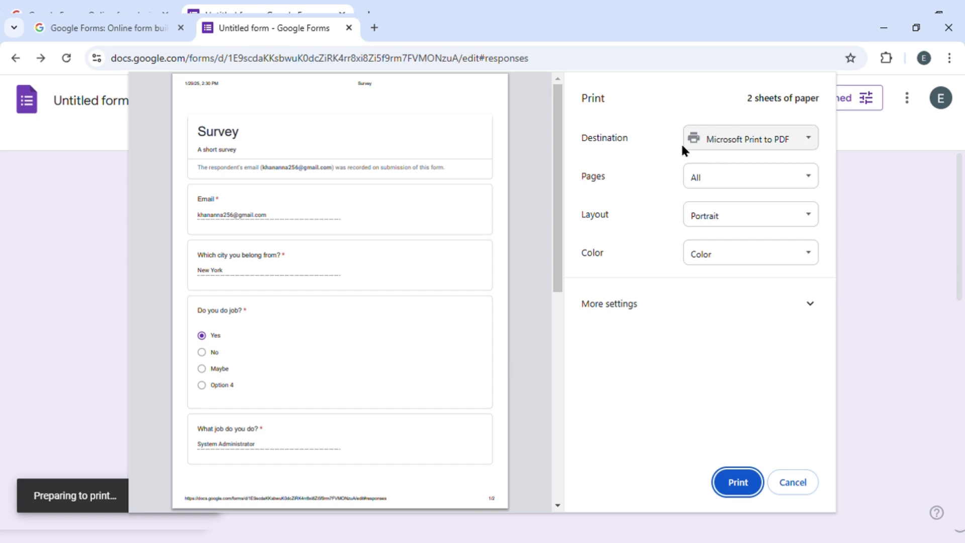
click(754, 139)
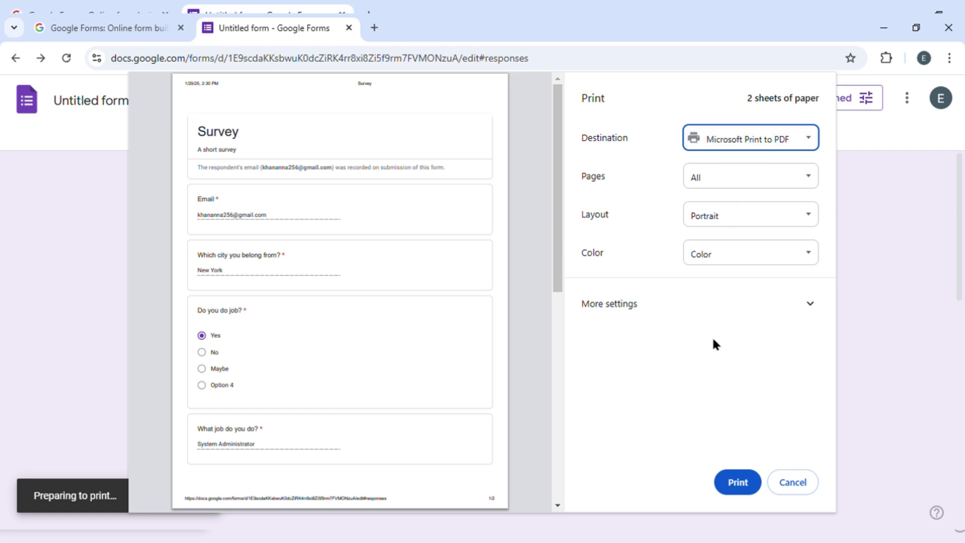
click(712, 179)
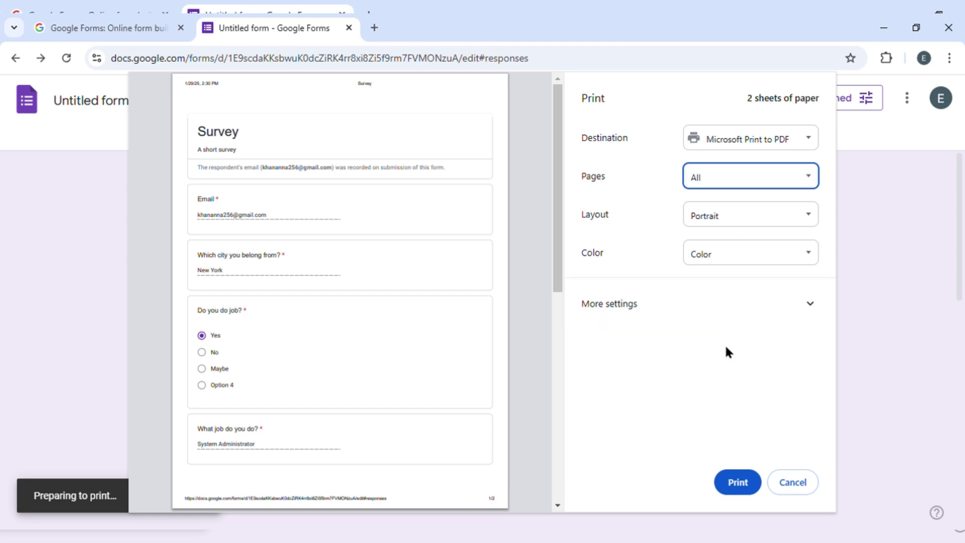
click(686, 353)
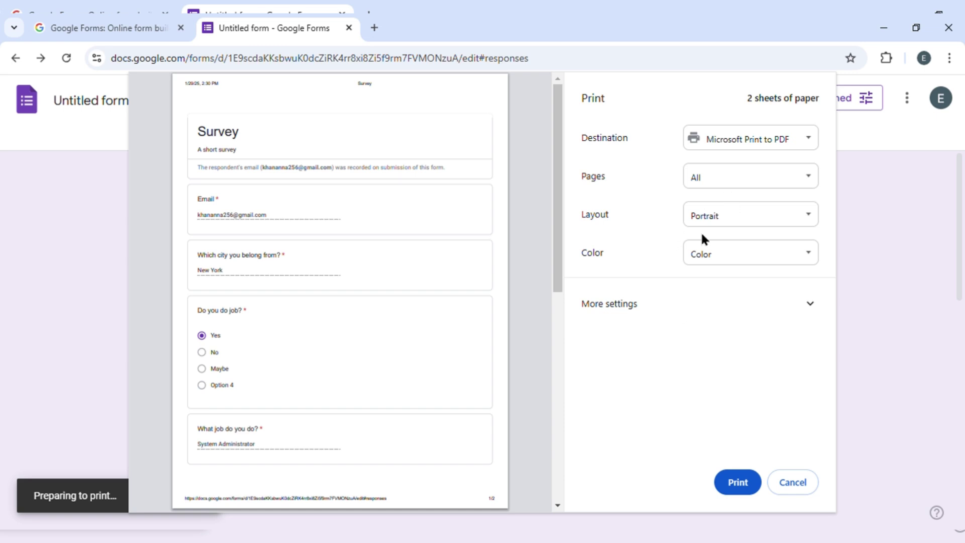